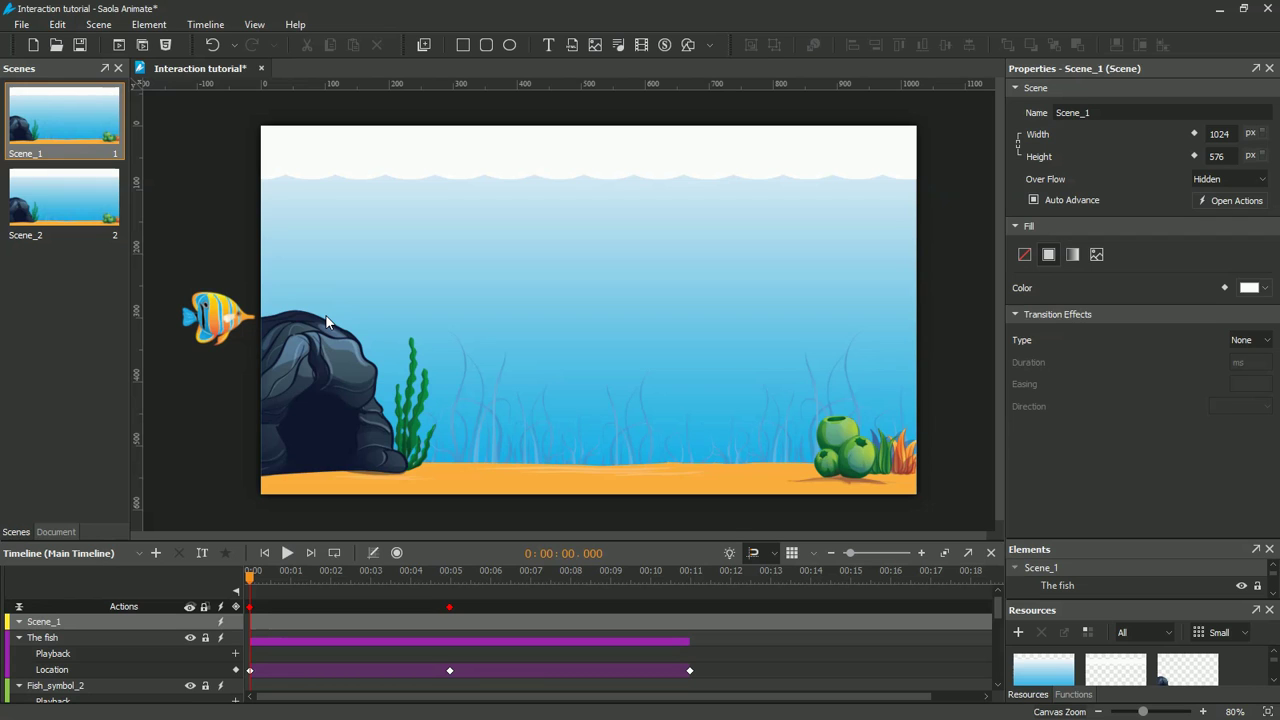
- Preview the aquarium in Chrome and click the paused fish so it swims to the right edge
{"action": "left_click", "coordinate": [120, 47]}
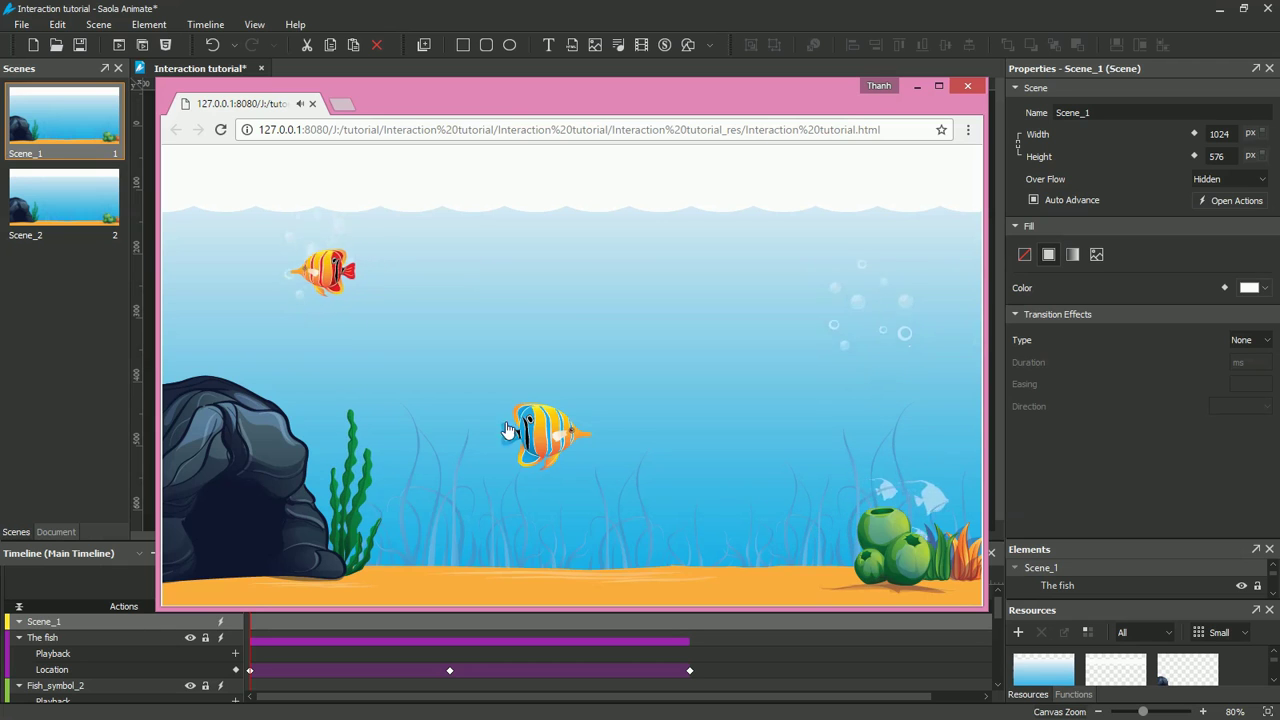
{"action": "left_click", "coordinate": [533, 440]}
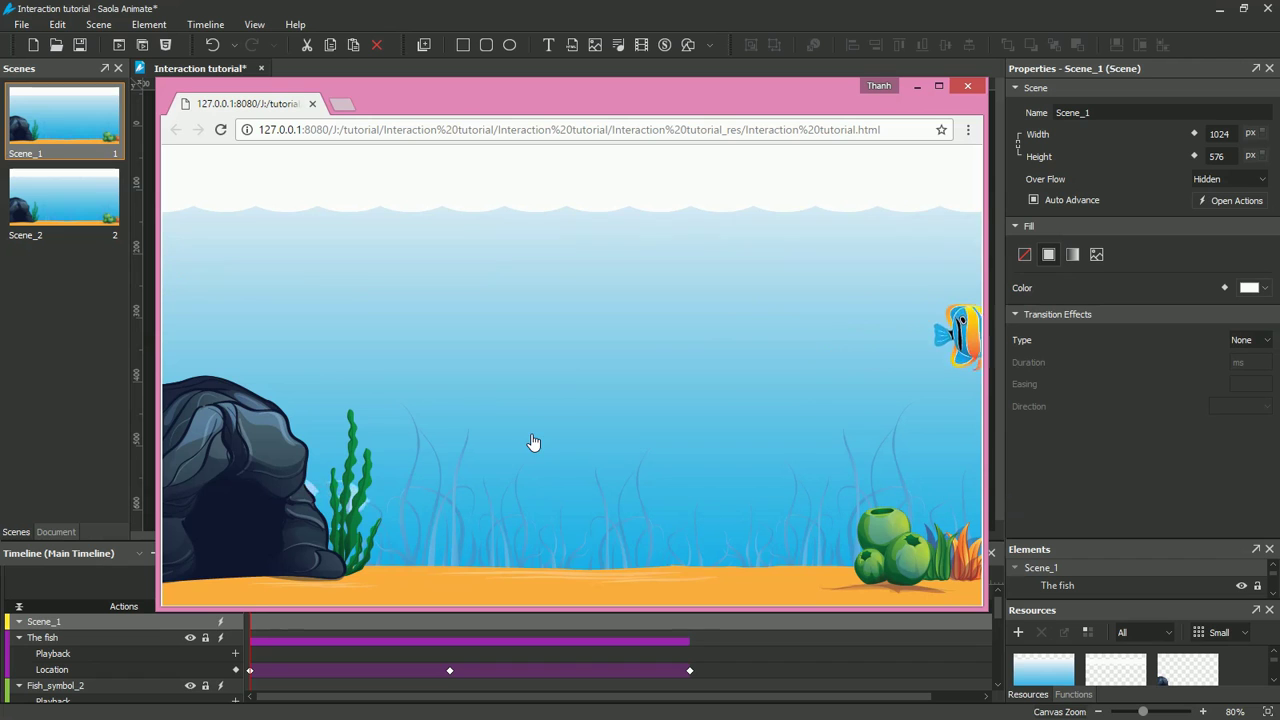
- Close the browser preview and open Scene_2 with the fish selected
{"action": "left_click", "coordinate": [967, 85]}
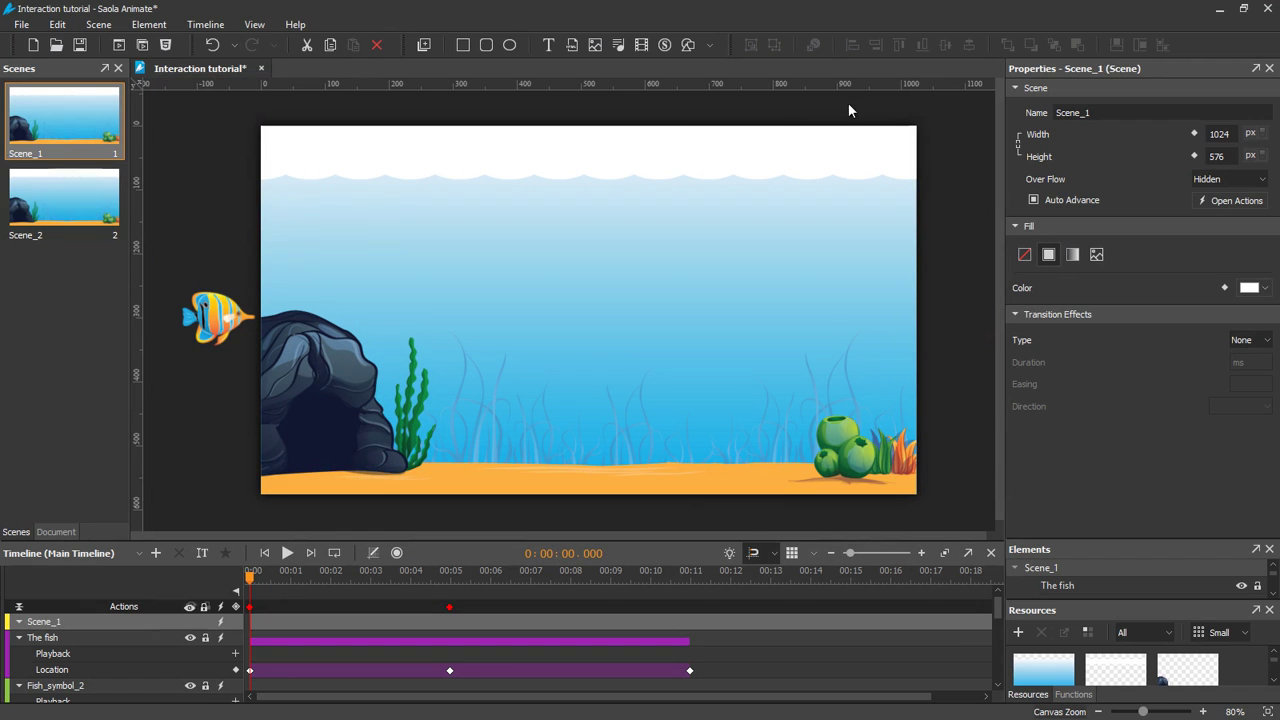
{"action": "left_click", "coordinate": [110, 205]}
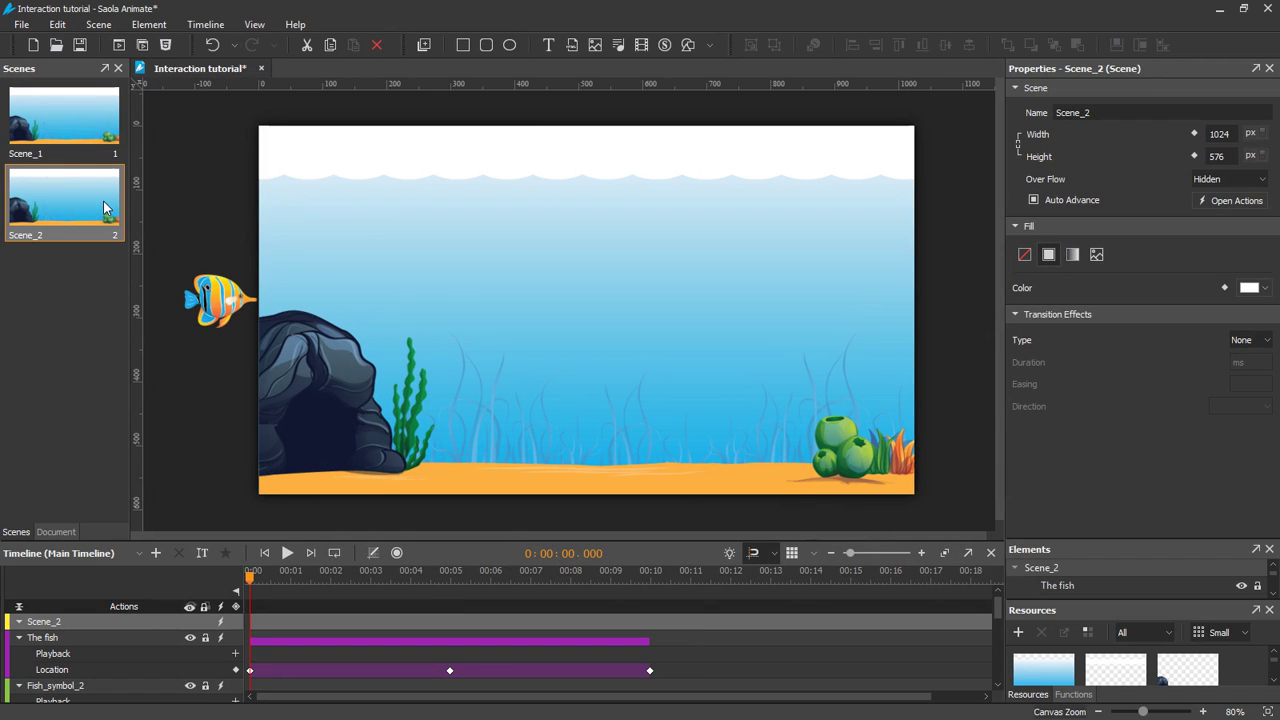
{"action": "left_click", "coordinate": [197, 300]}
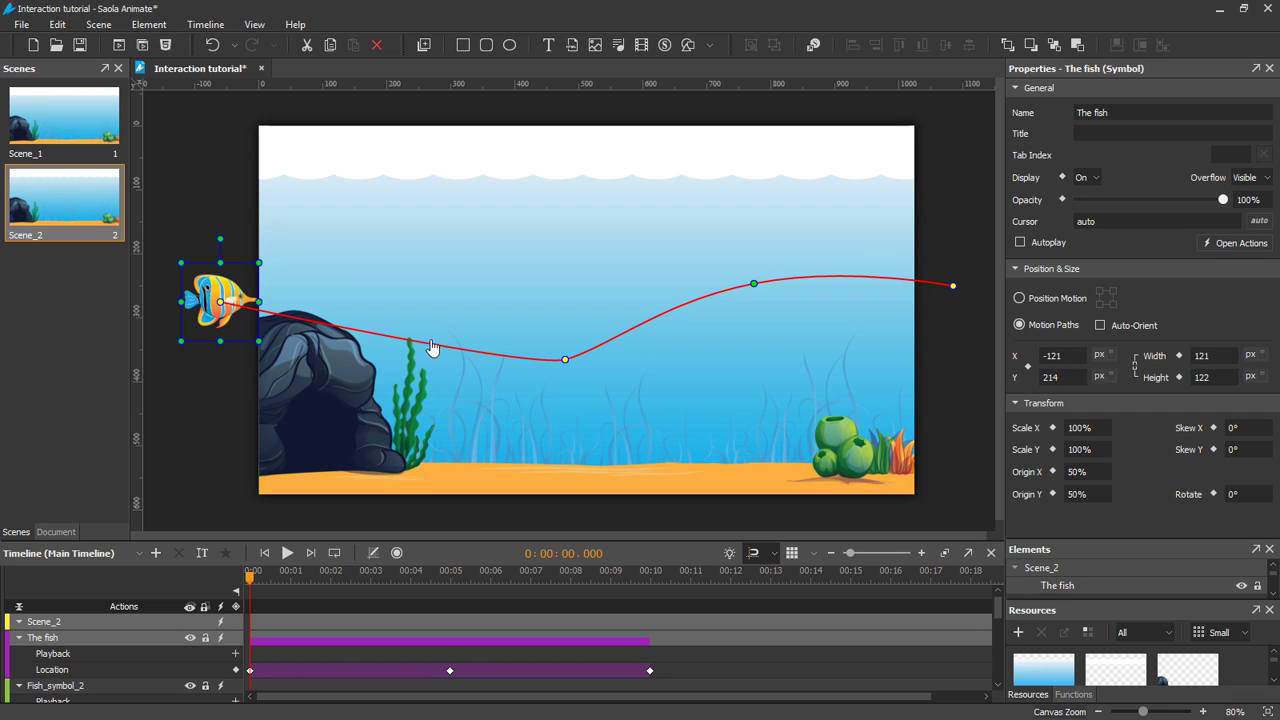
- Play Scene_2's animation, then park the playhead at 00:05 with the fish mid-path
{"action": "left_click", "coordinate": [287, 553]}
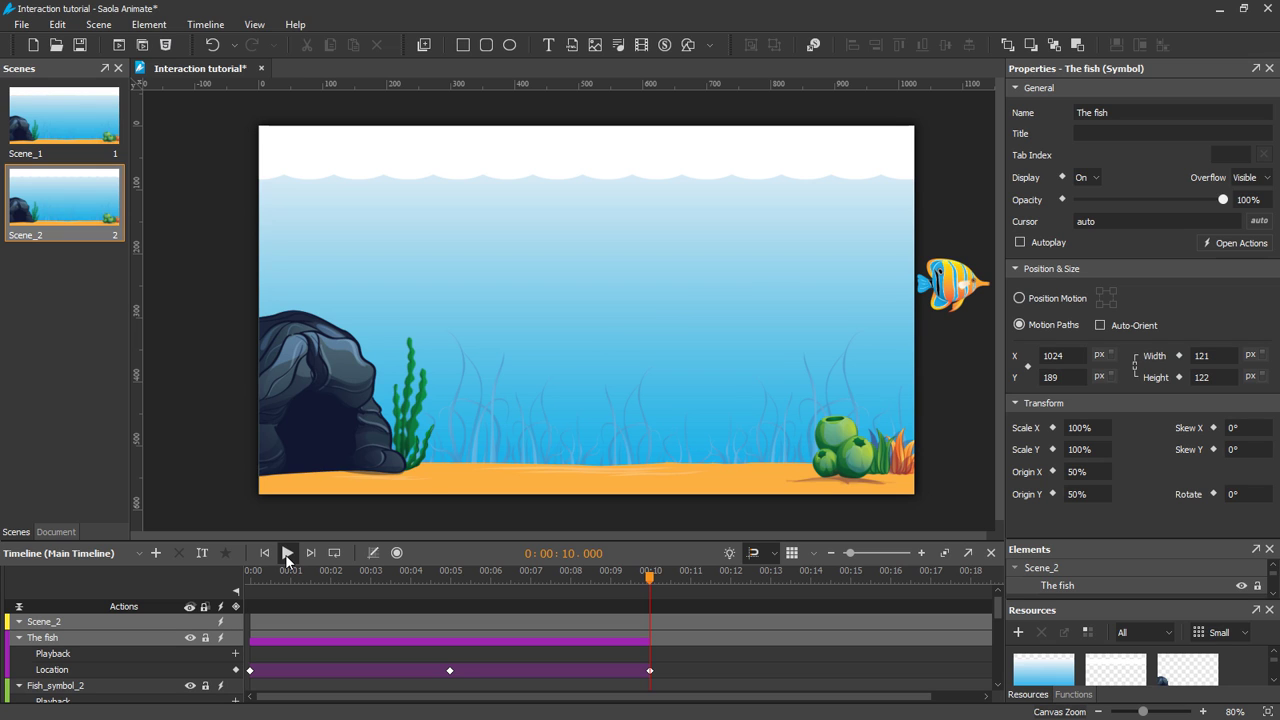
{"action": "left_click", "coordinate": [287, 555]}
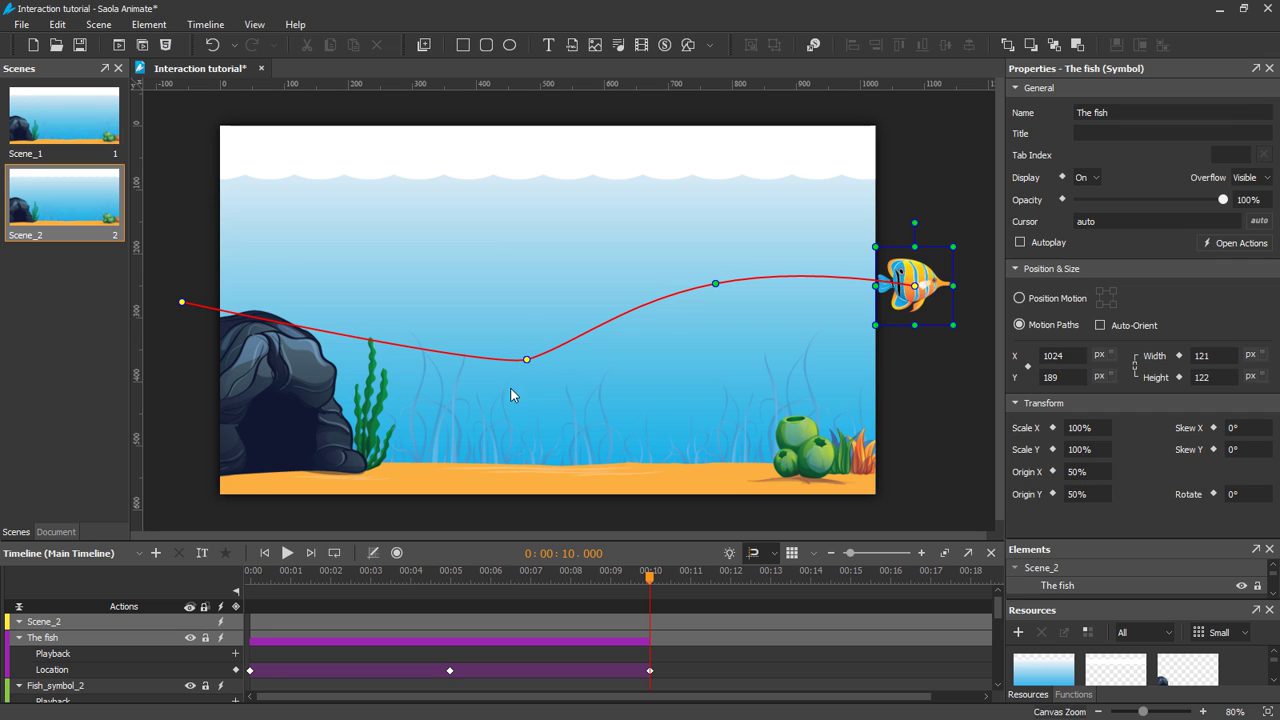
{"action": "left_click", "coordinate": [451, 578]}
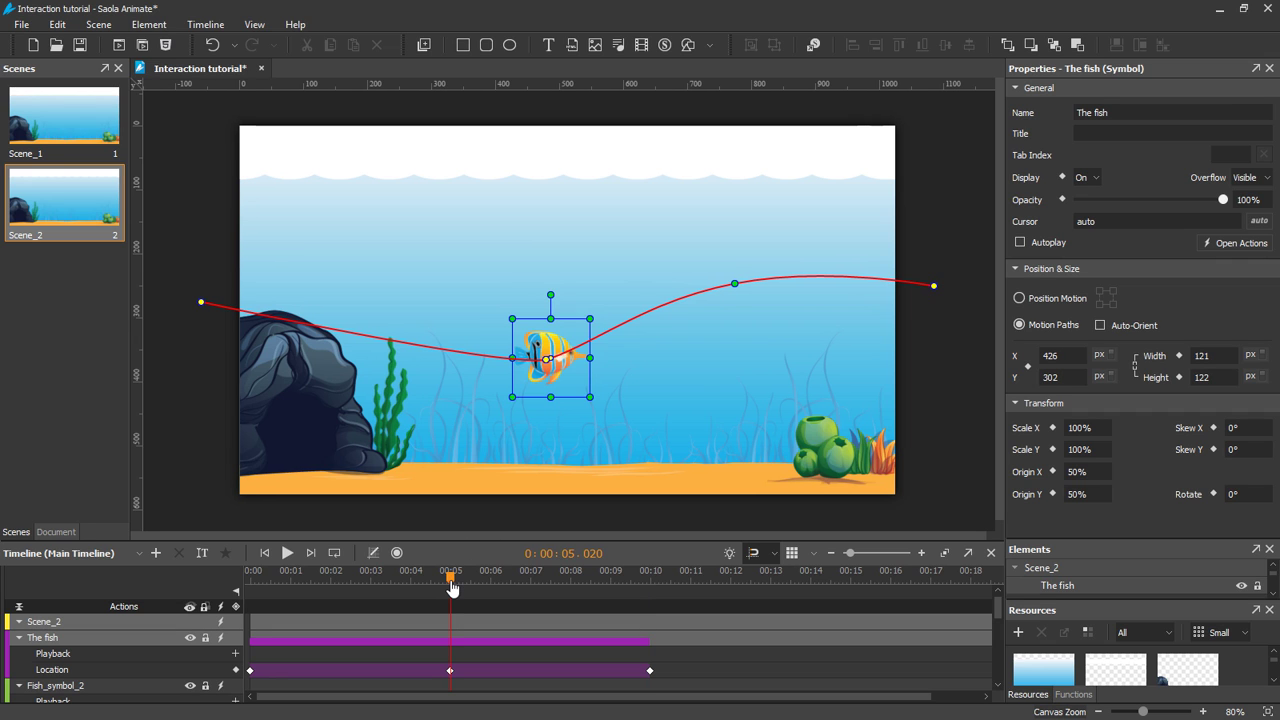
{"action": "left_click_drag", "start_coordinate": [449, 586], "coordinate": [448, 587]}
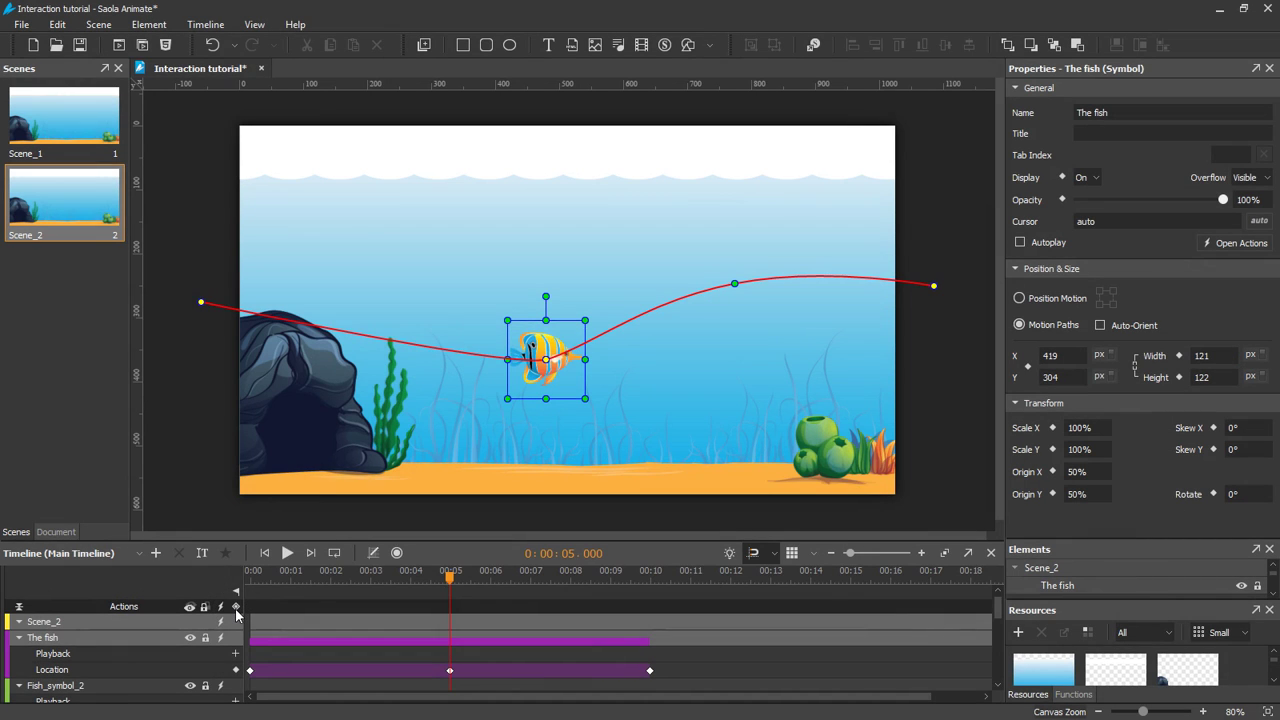
- Add a timeline trigger at 00:05 with a Pause Timeline action on the Main Timeline
{"action": "left_click", "coordinate": [235, 607]}
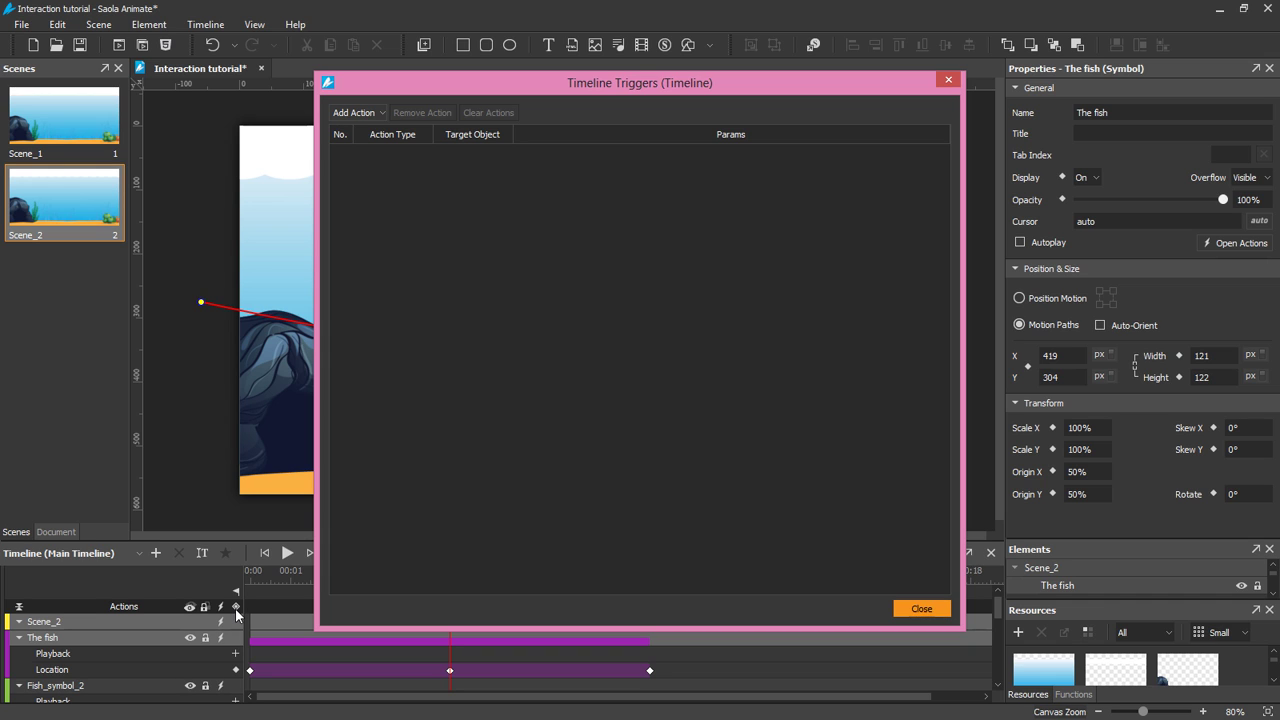
{"action": "left_click", "coordinate": [363, 114]}
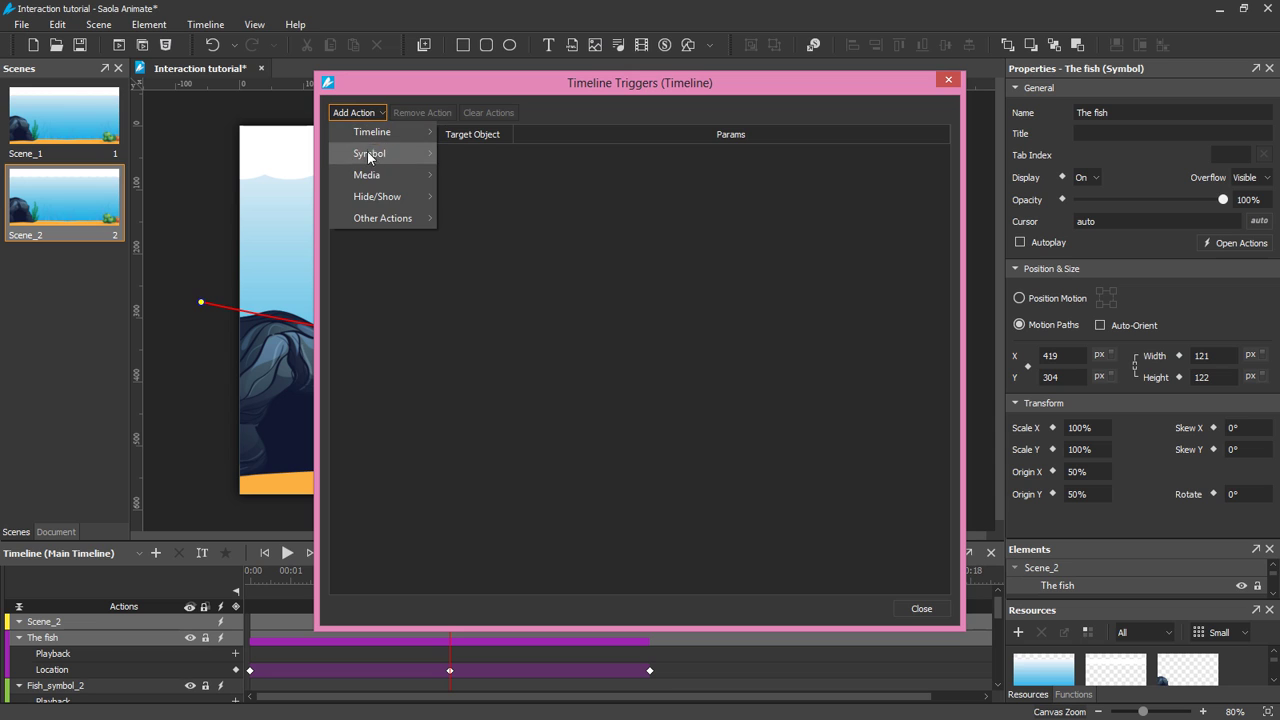
{"action": "mouse_move", "coordinate": [372, 196]}
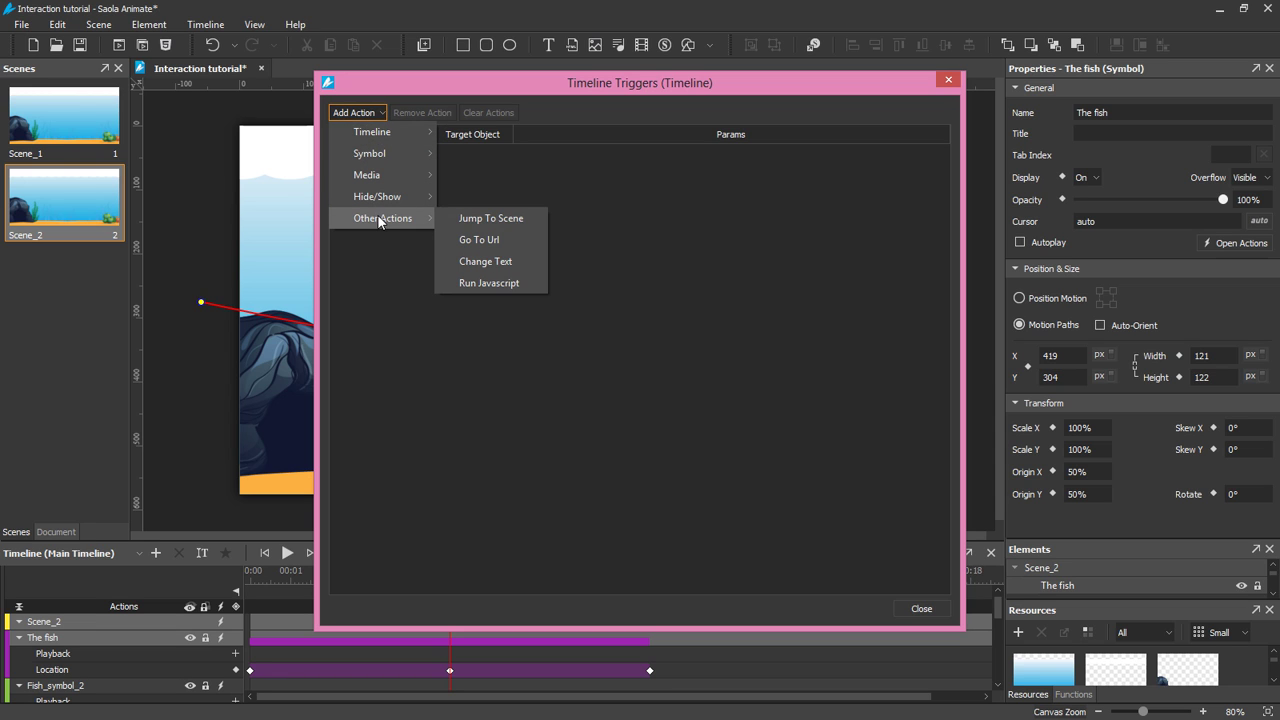
{"action": "mouse_move", "coordinate": [369, 132]}
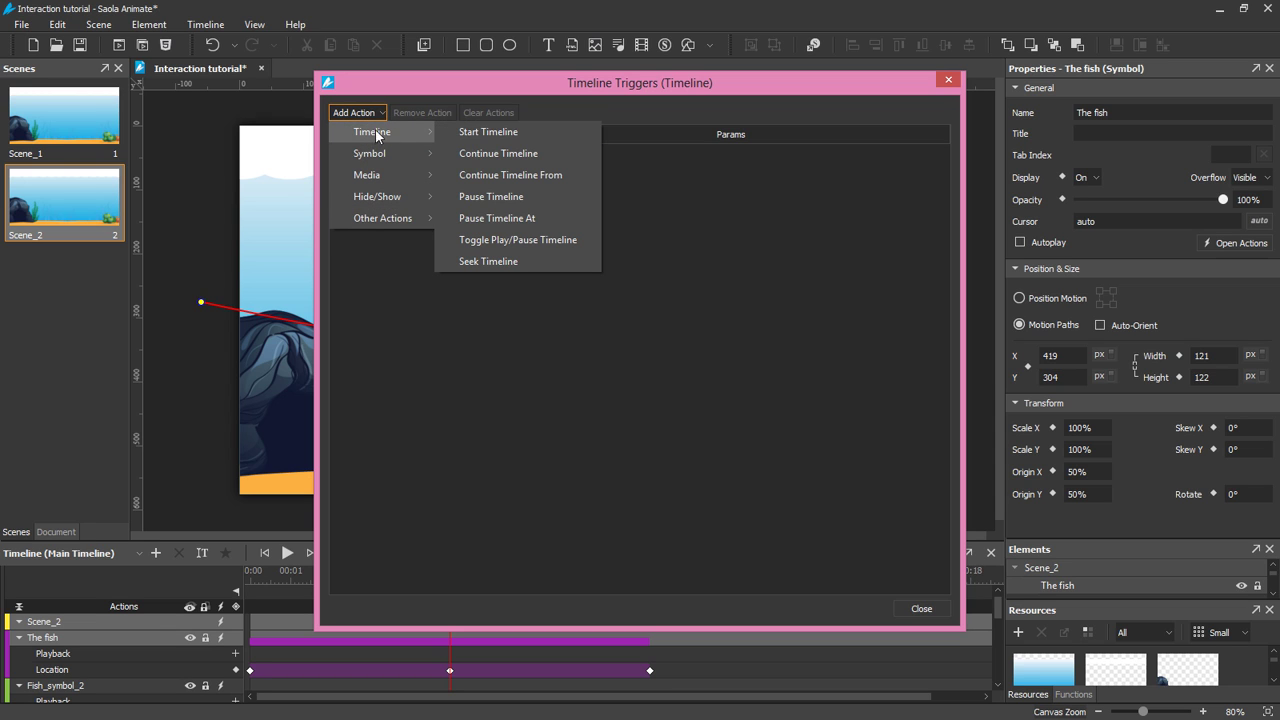
{"action": "left_click", "coordinate": [503, 198]}
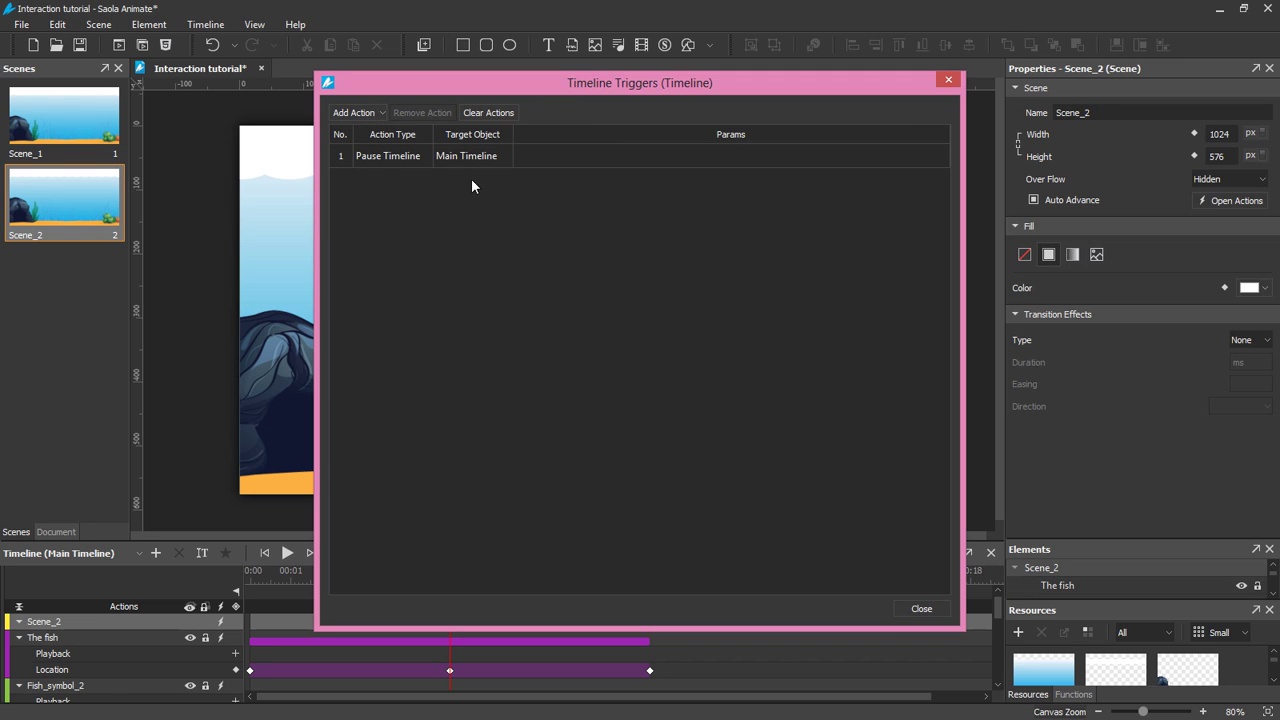
{"action": "left_click", "coordinate": [347, 160]}
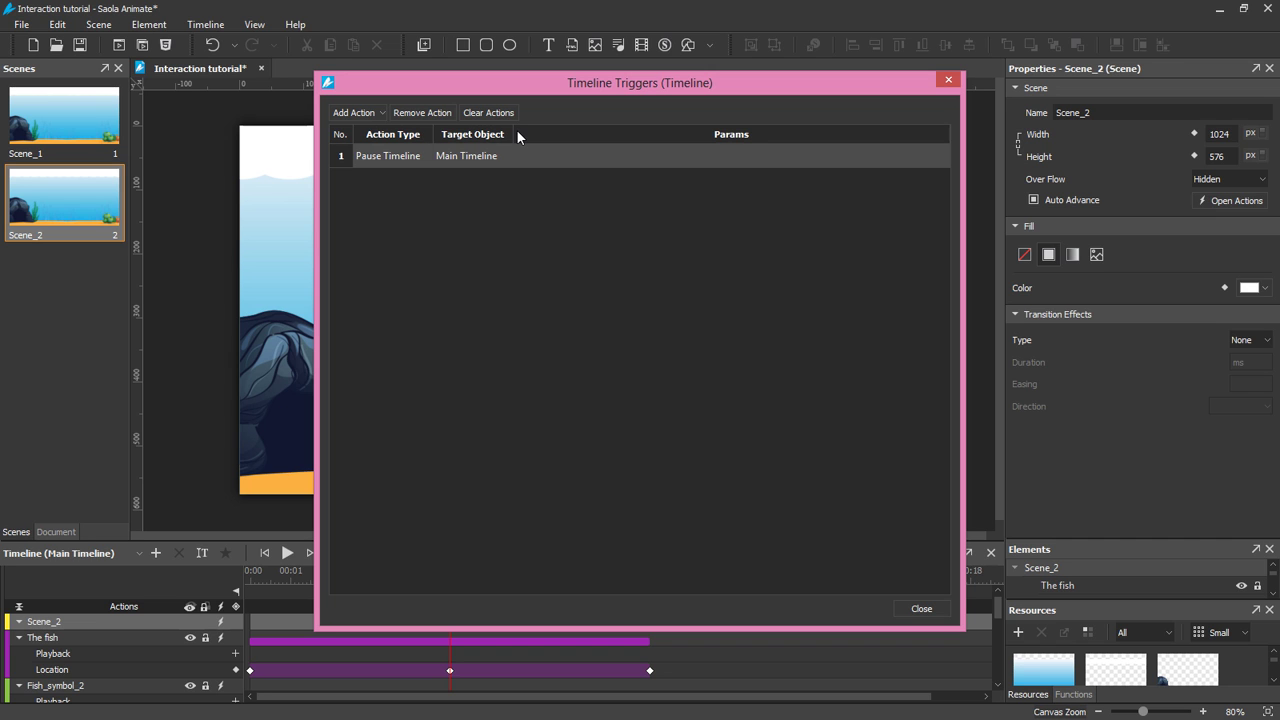
- Close the Timeline Triggers dialog, select the fish, and save the project with Ctrl+S
{"action": "left_click", "coordinate": [901, 609]}
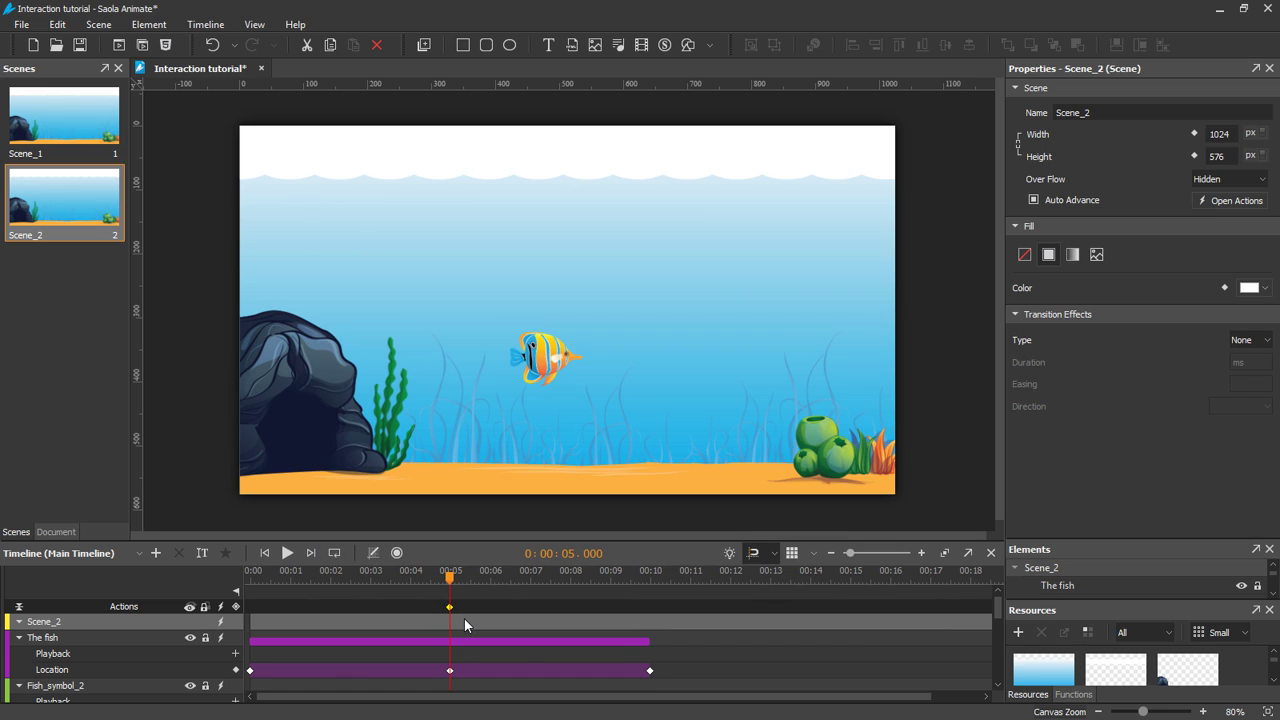
{"action": "left_click", "coordinate": [547, 368]}
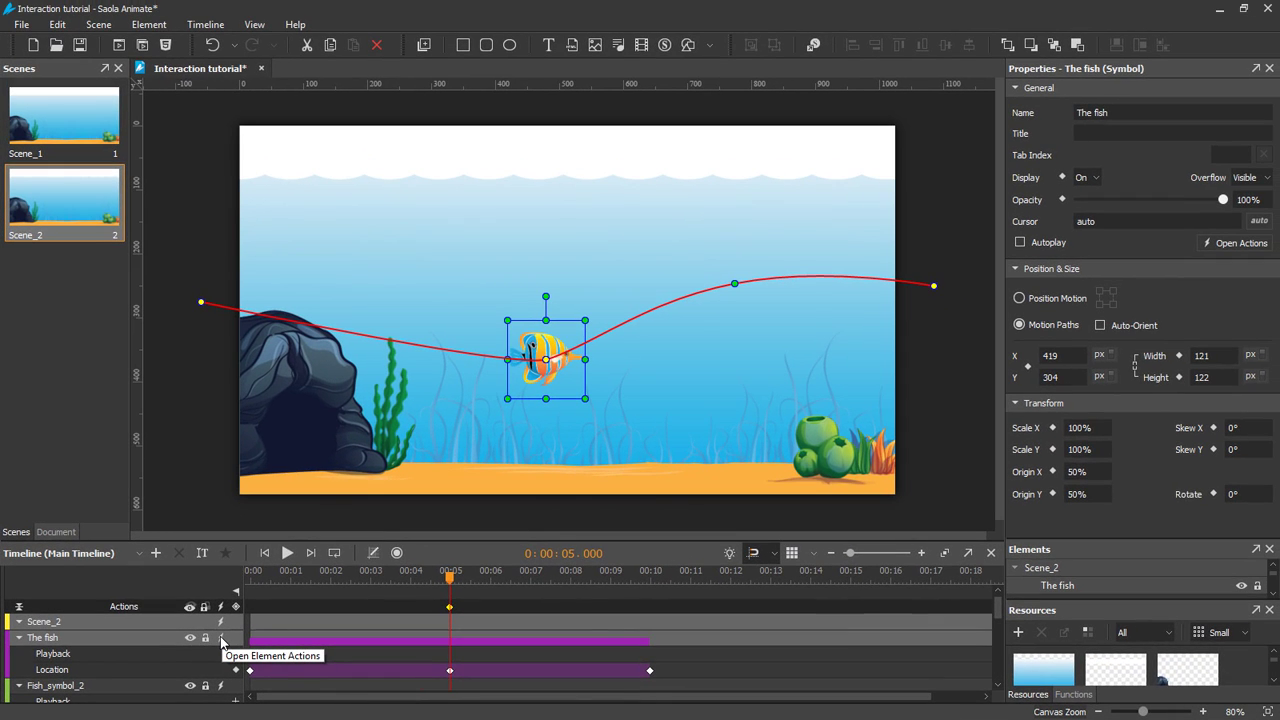
{"action": "key", "text": "ctrl+s"}
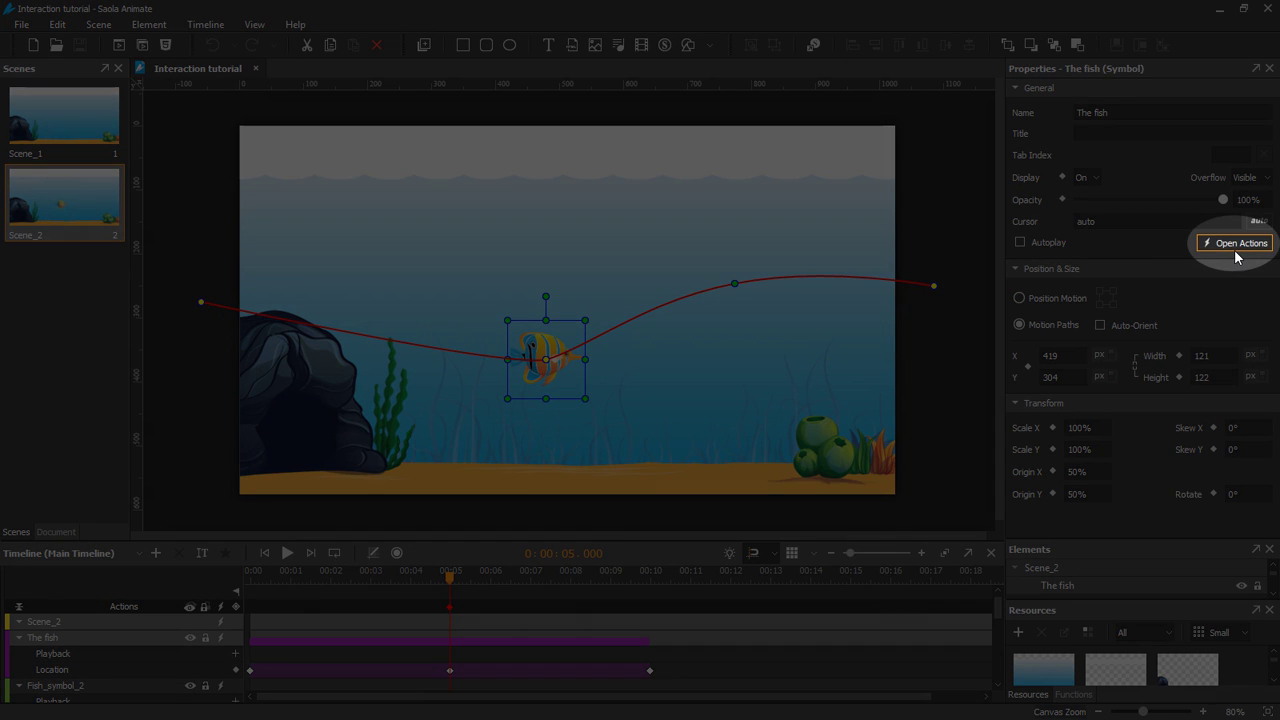
- Give the fish's Mouse Click event a Continue Timeline action on the Main Timeline, forward at 100%
{"action": "left_click", "coordinate": [1235, 248]}
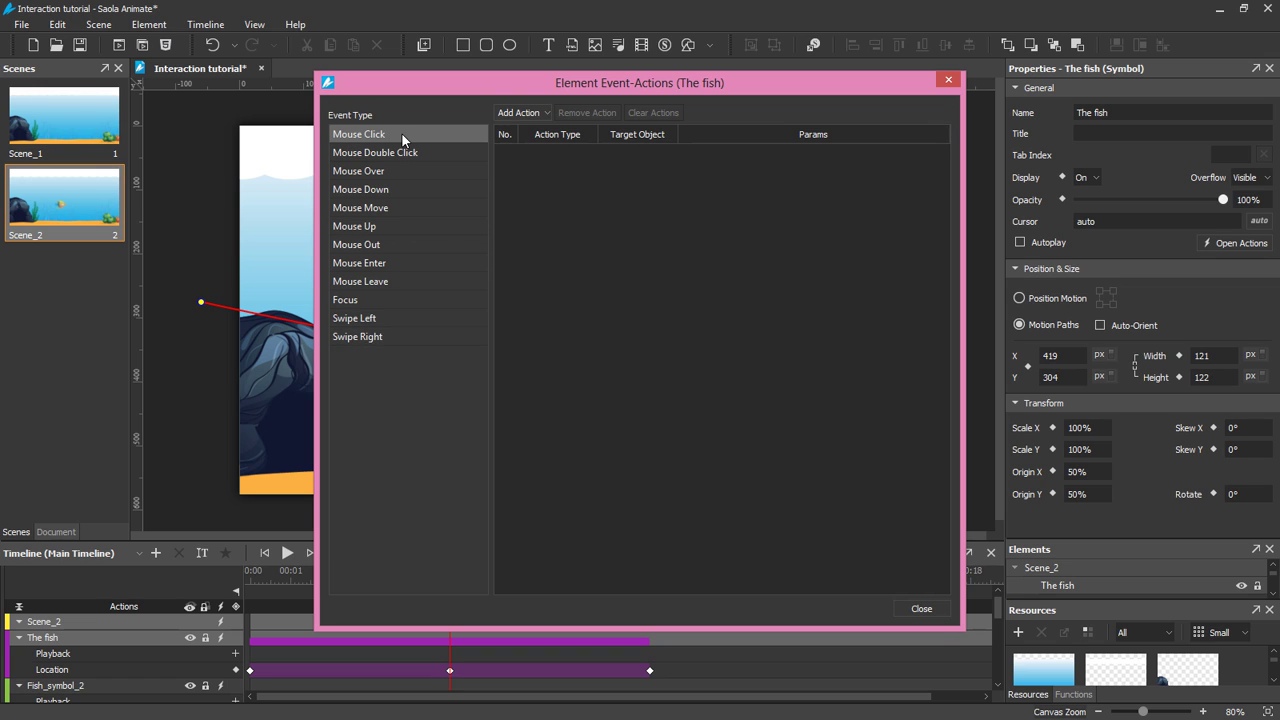
{"action": "left_click", "coordinate": [535, 114]}
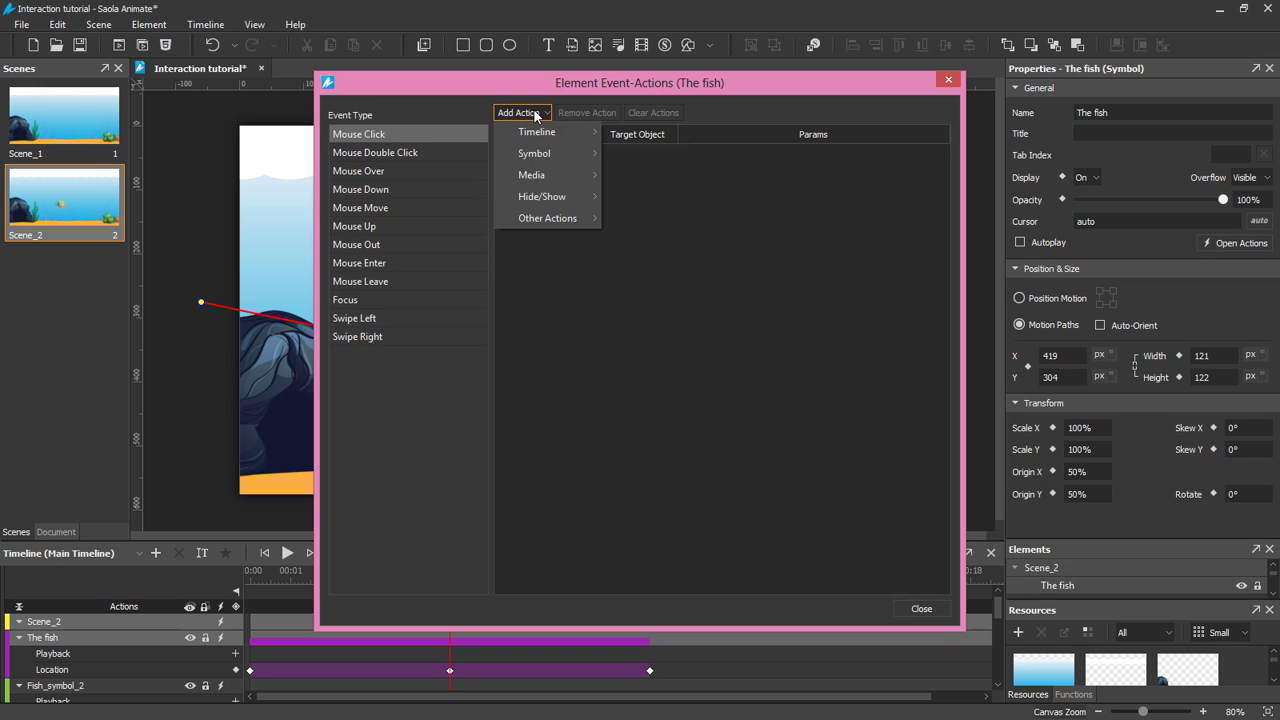
{"action": "mouse_move", "coordinate": [570, 142]}
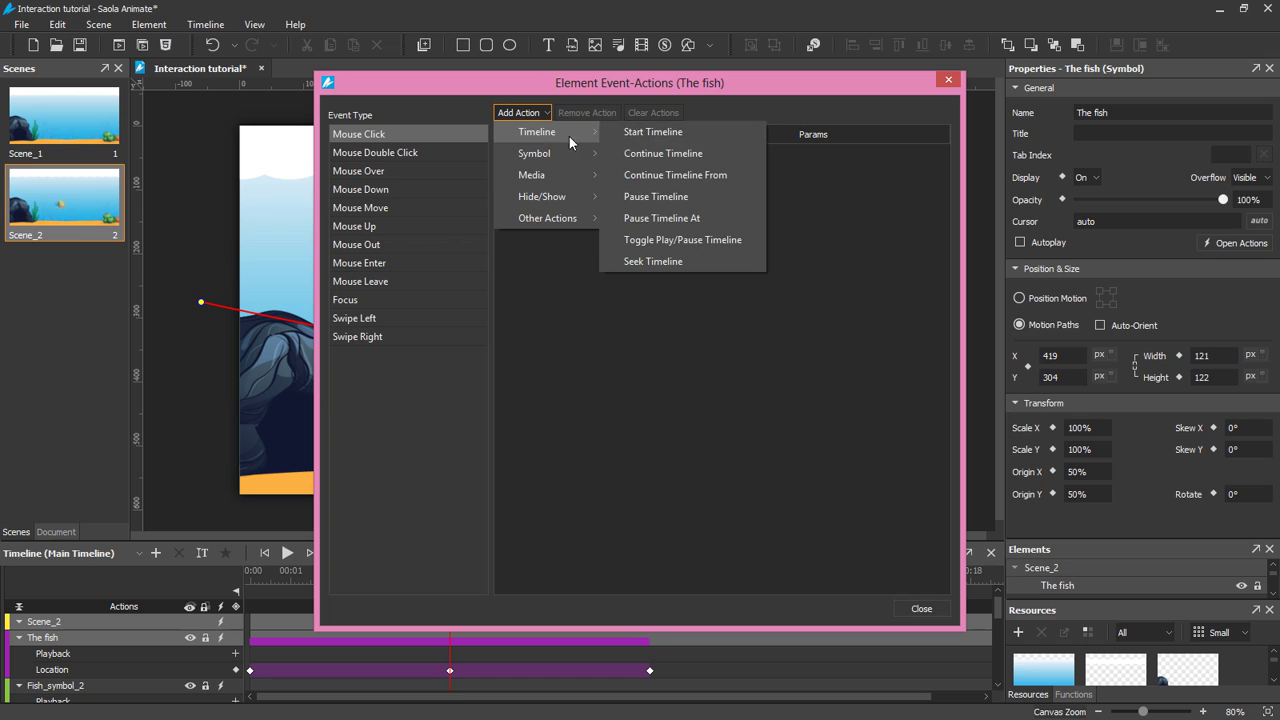
{"action": "left_click", "coordinate": [659, 155]}
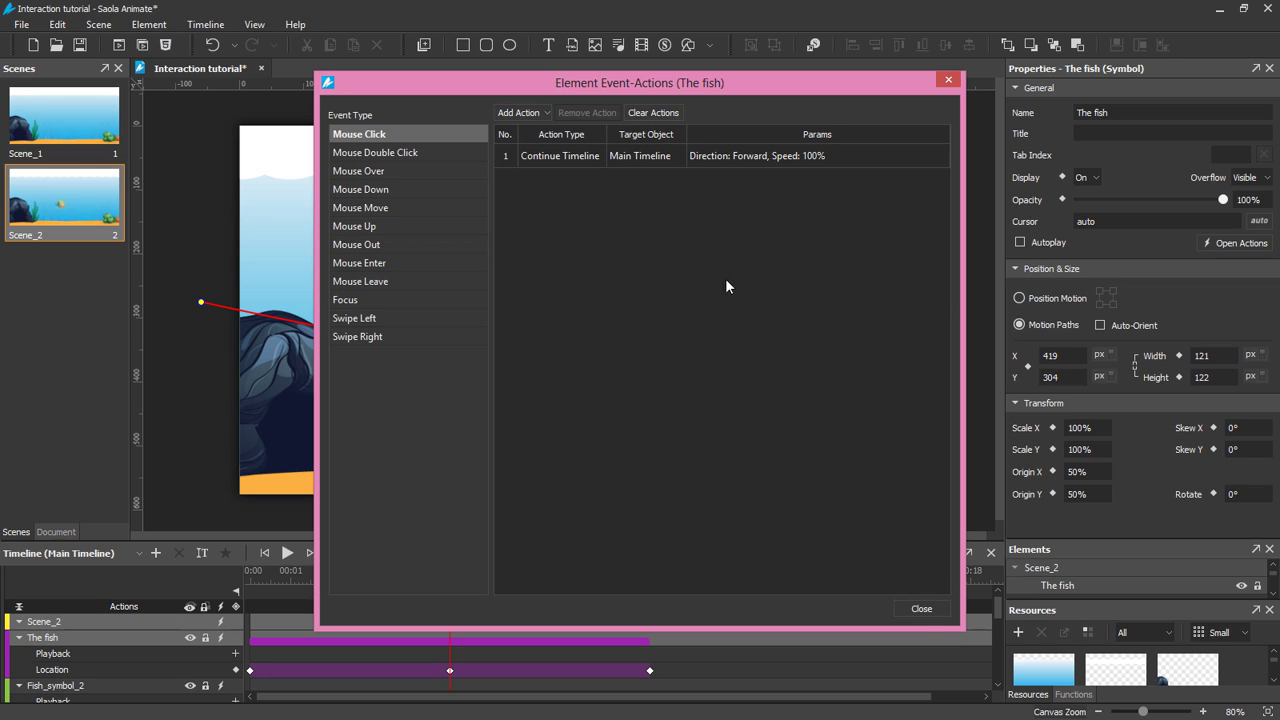
- Save the project, then open Scene_2's event actions on its Mouse Click event
{"action": "key", "text": "ctrl+s"}
{"action": "left_click", "coordinate": [925, 612]}
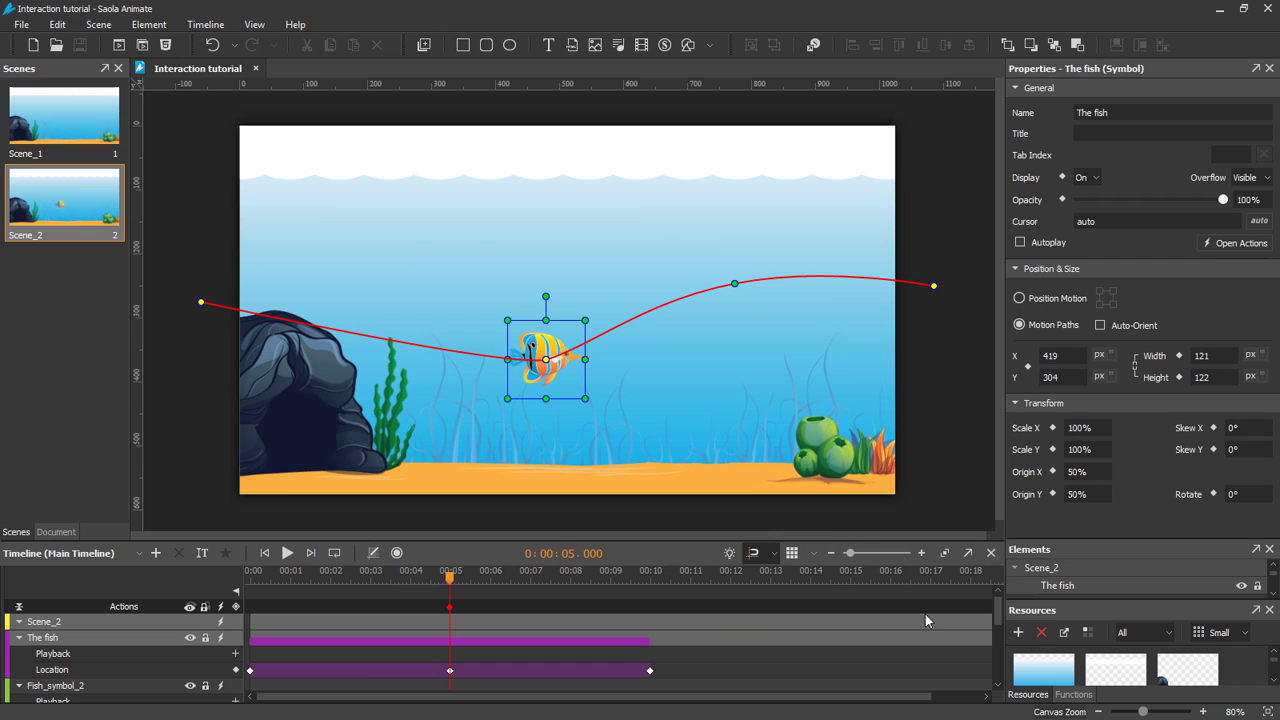
{"action": "left_click", "coordinate": [687, 437]}
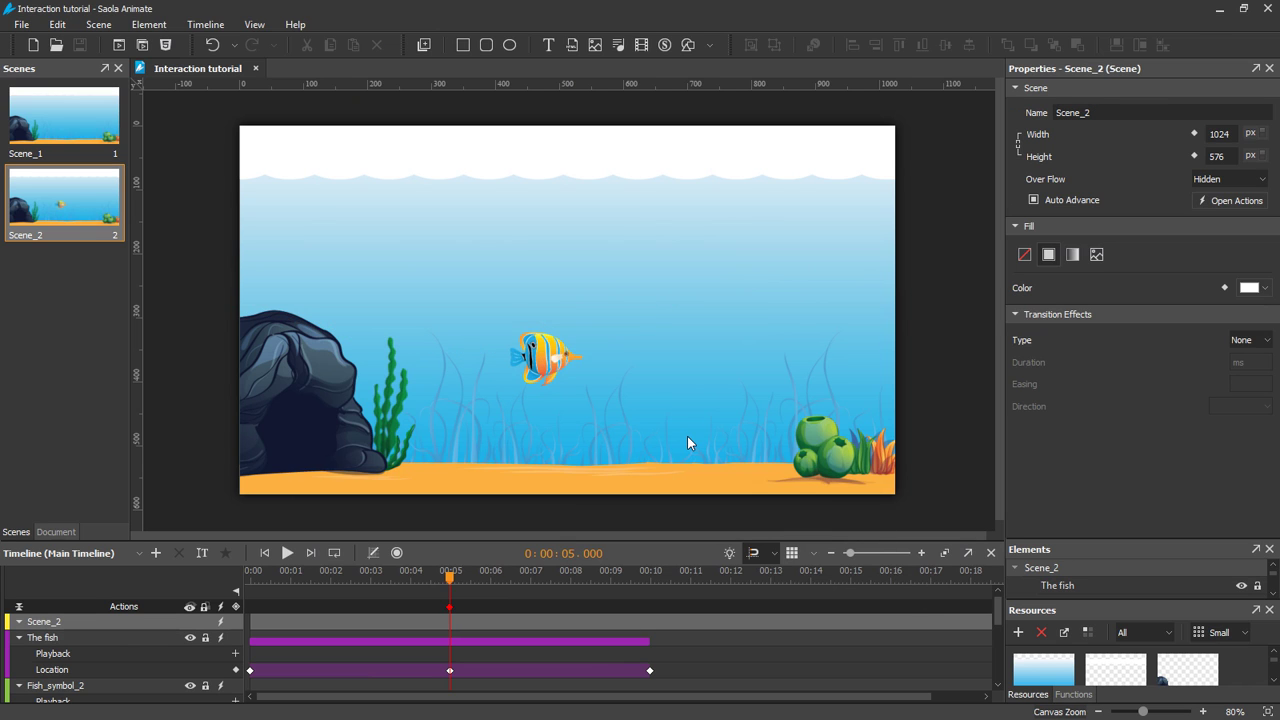
{"action": "left_click", "coordinate": [1228, 203]}
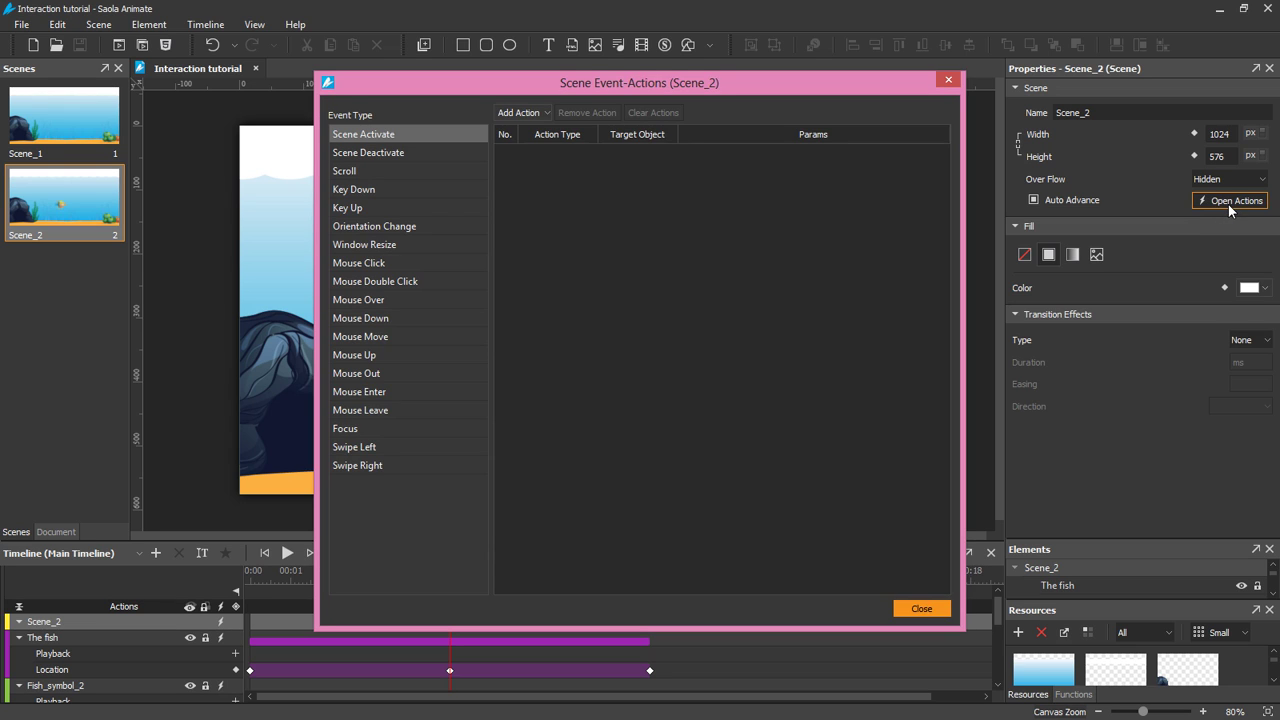
{"action": "left_click", "coordinate": [399, 262]}
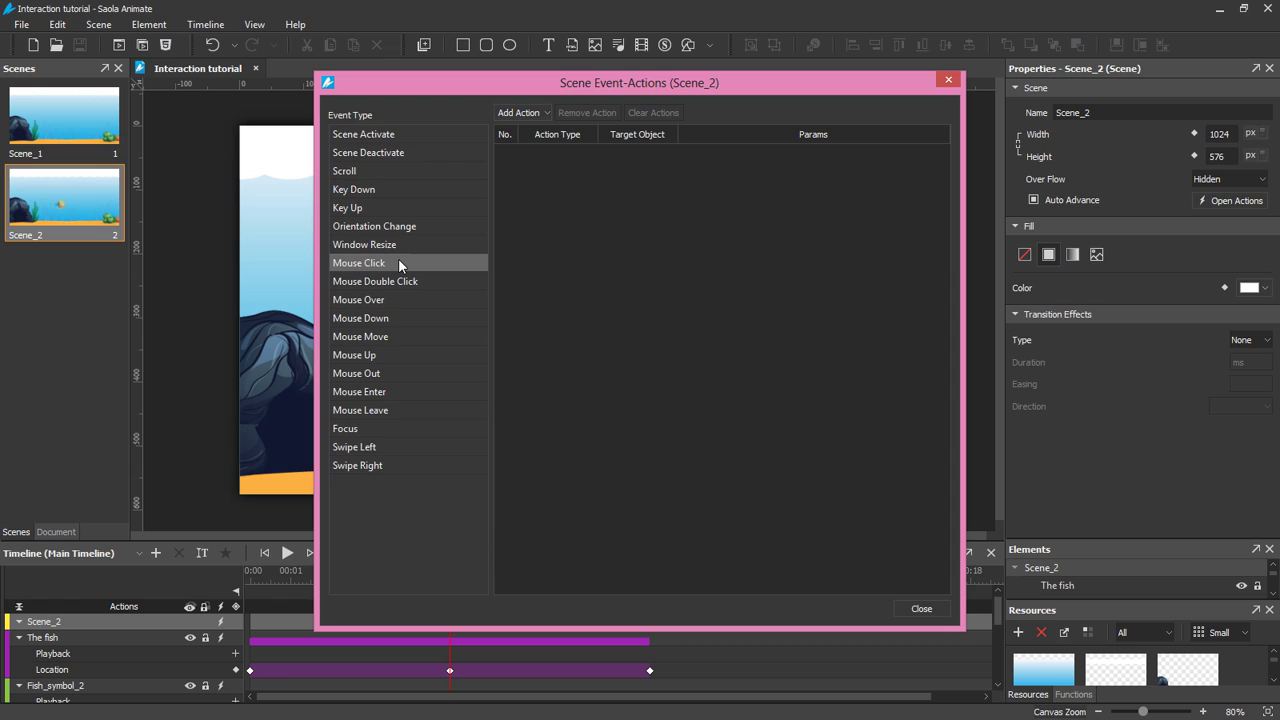
- Add two Start Symbol actions to the scene click, targeting bubble and Seaweed
{"action": "left_click", "coordinate": [514, 113]}
{"action": "mouse_move", "coordinate": [525, 157]}
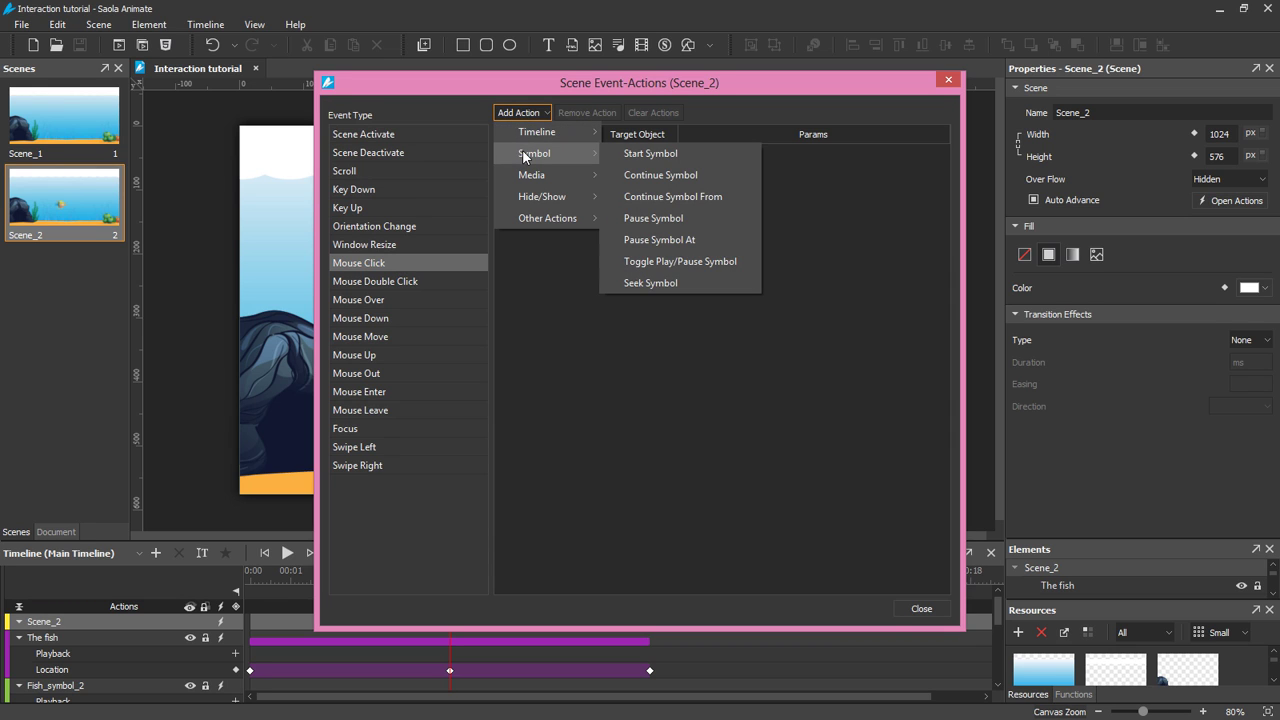
{"action": "left_click", "coordinate": [648, 157]}
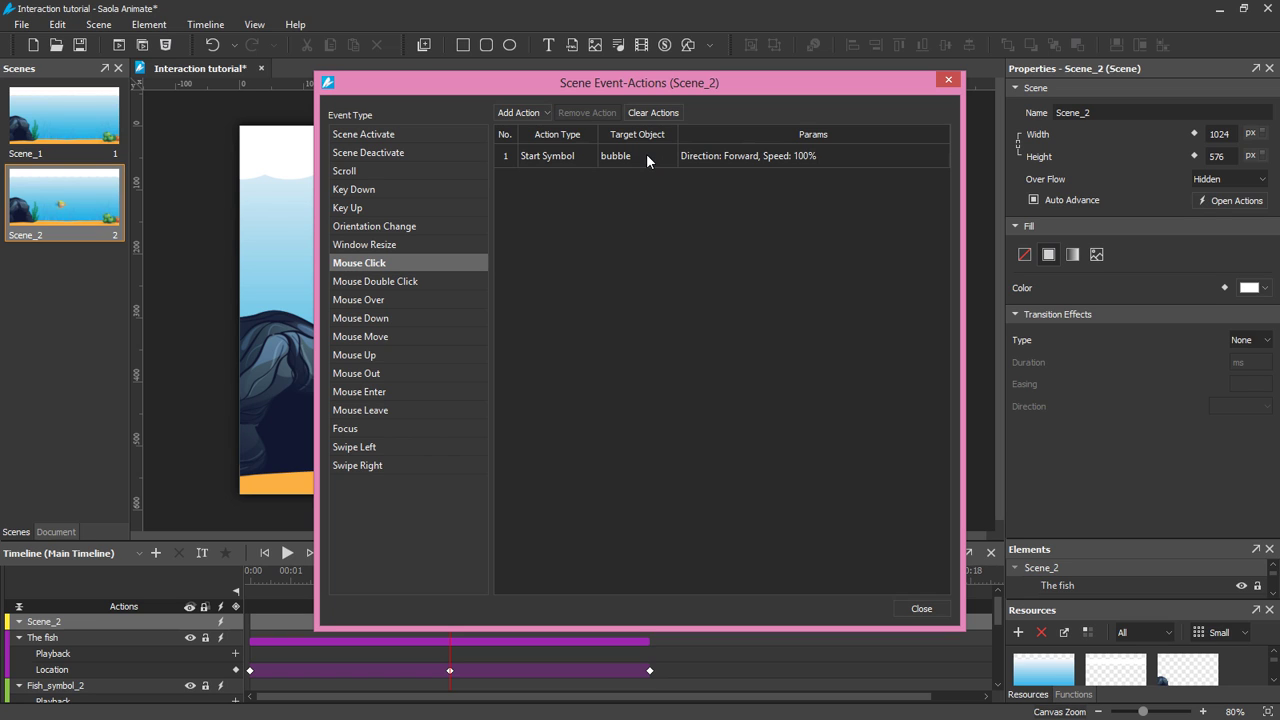
{"action": "left_click", "coordinate": [534, 113]}
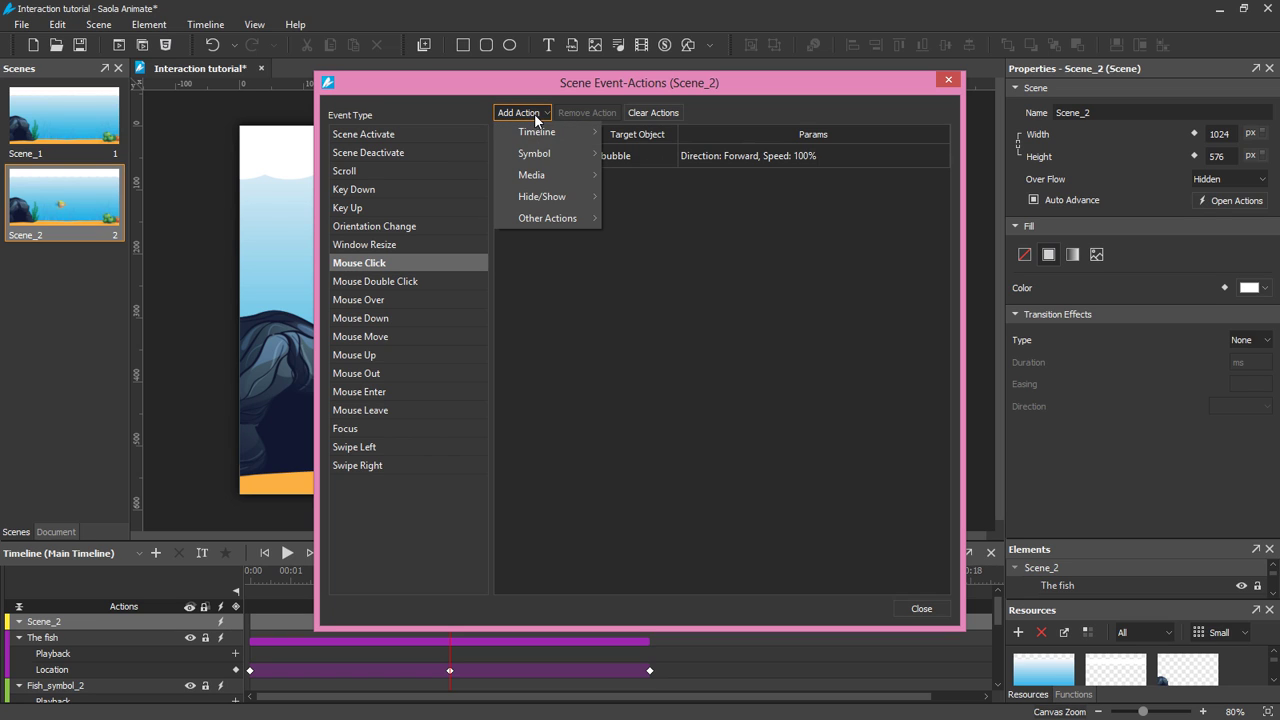
{"action": "mouse_move", "coordinate": [542, 152]}
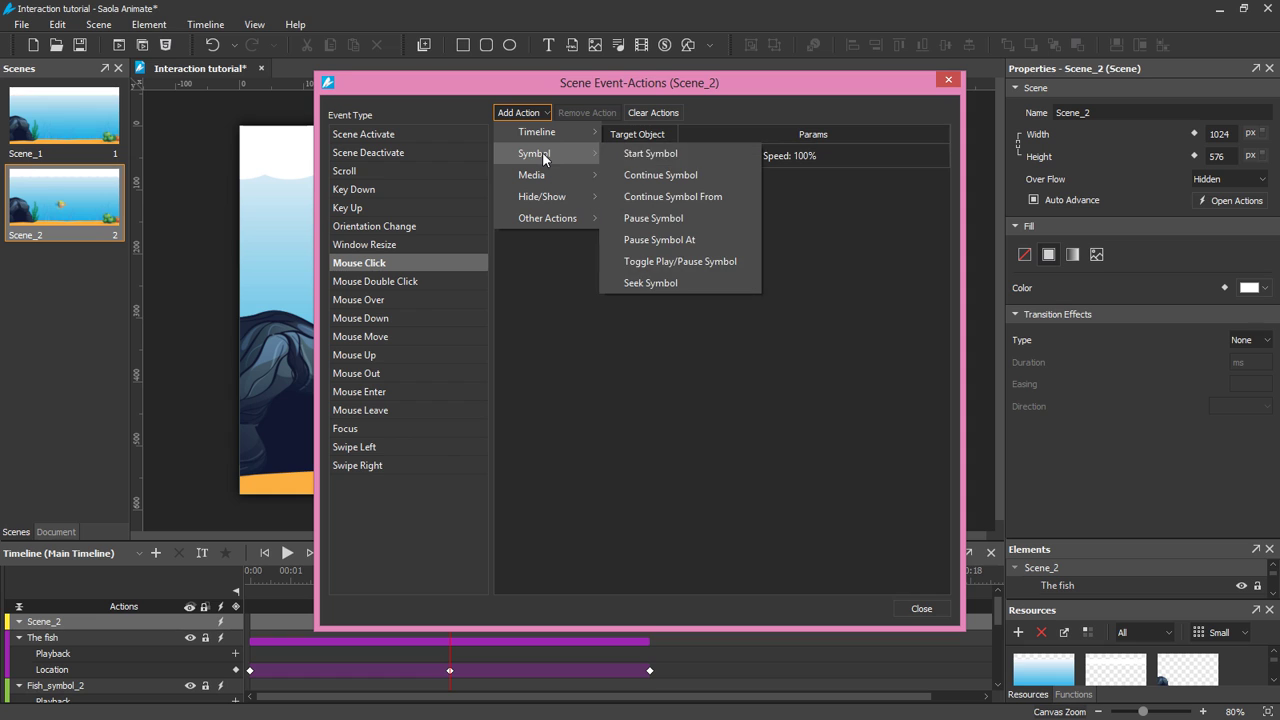
{"action": "left_click", "coordinate": [638, 158]}
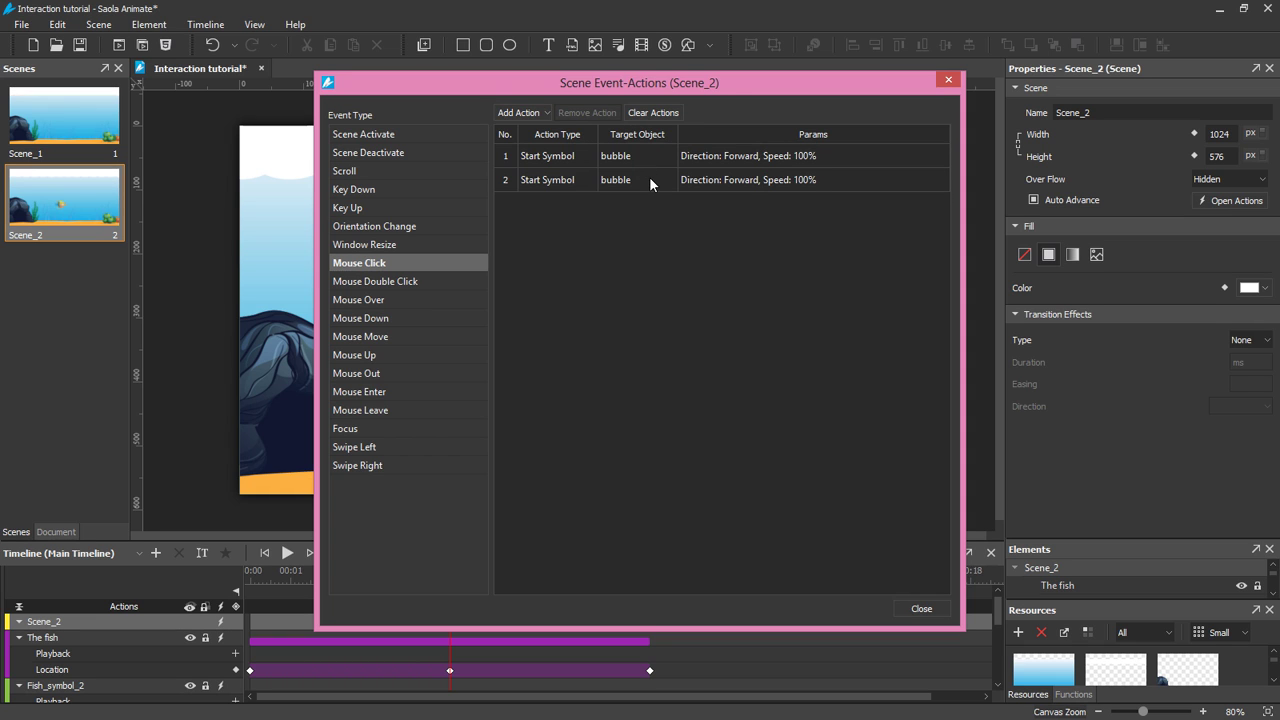
{"action": "left_click", "coordinate": [649, 180]}
{"action": "left_click", "coordinate": [649, 180]}
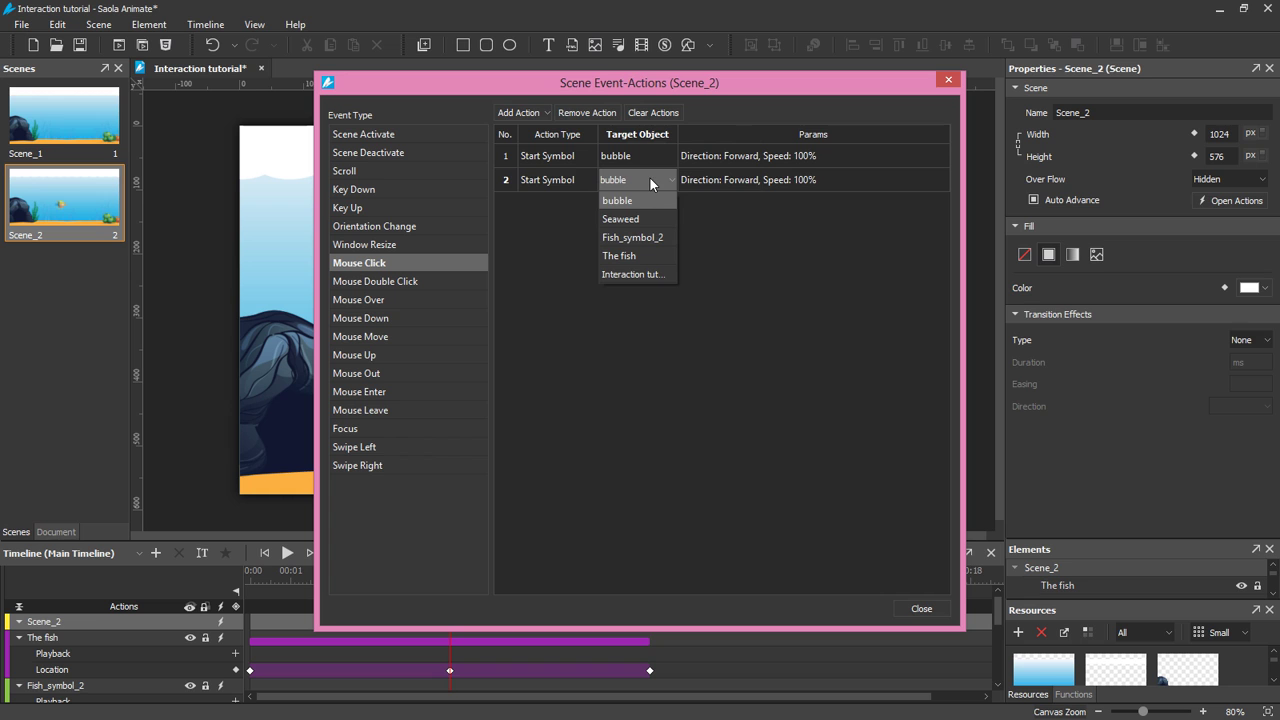
{"action": "left_click", "coordinate": [636, 221]}
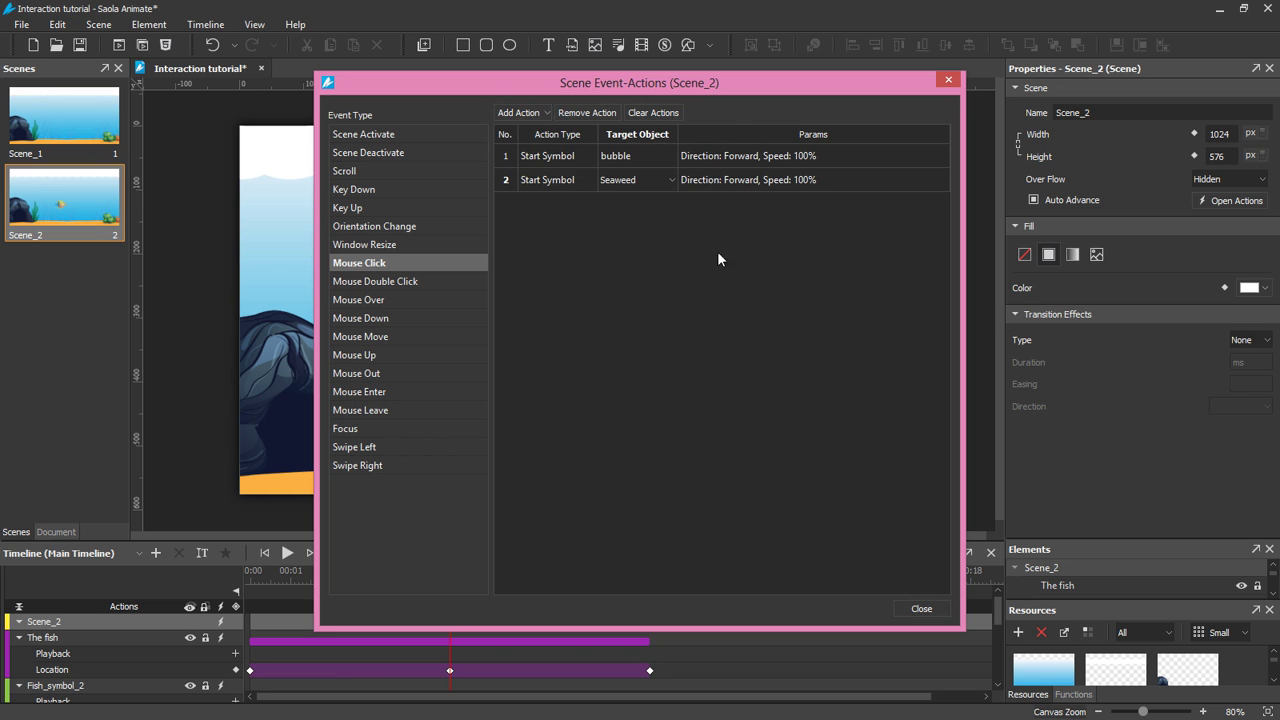
{"action": "left_click", "coordinate": [917, 607]}
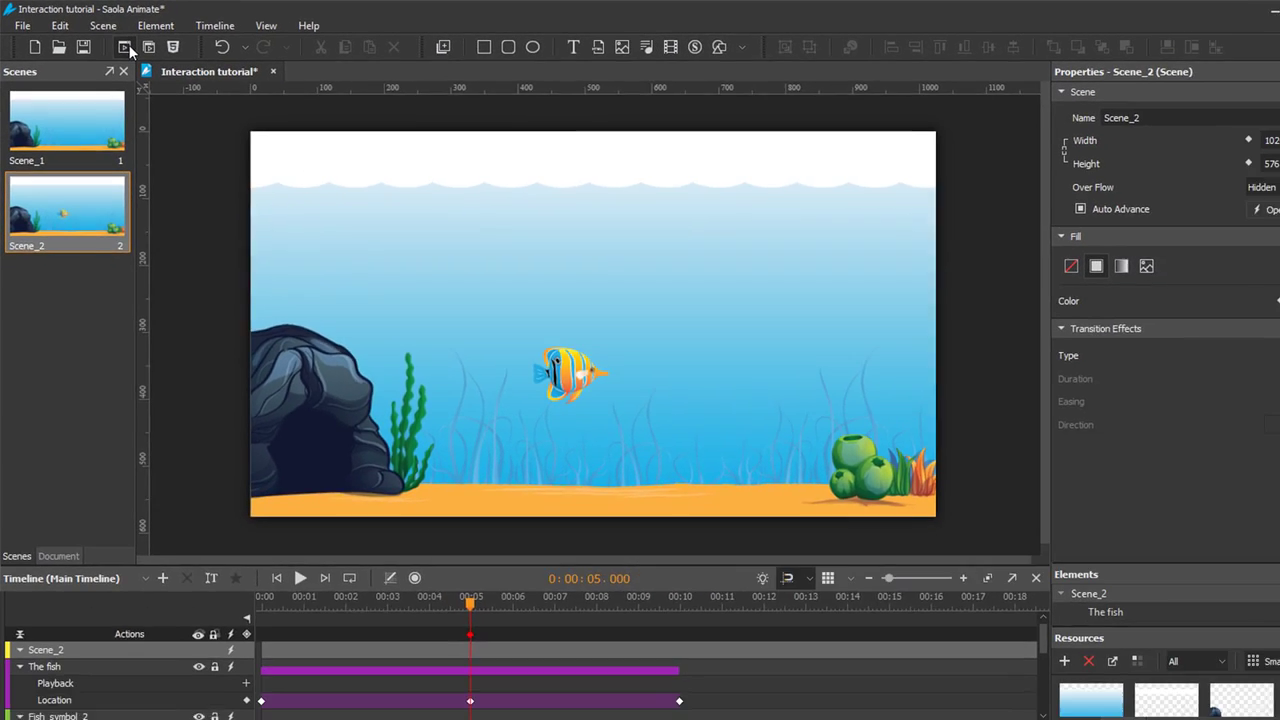
- Preview Scene_2 in Chrome and click the stopped striped fish so it resumes swimming
{"action": "left_click", "coordinate": [158, 60]}
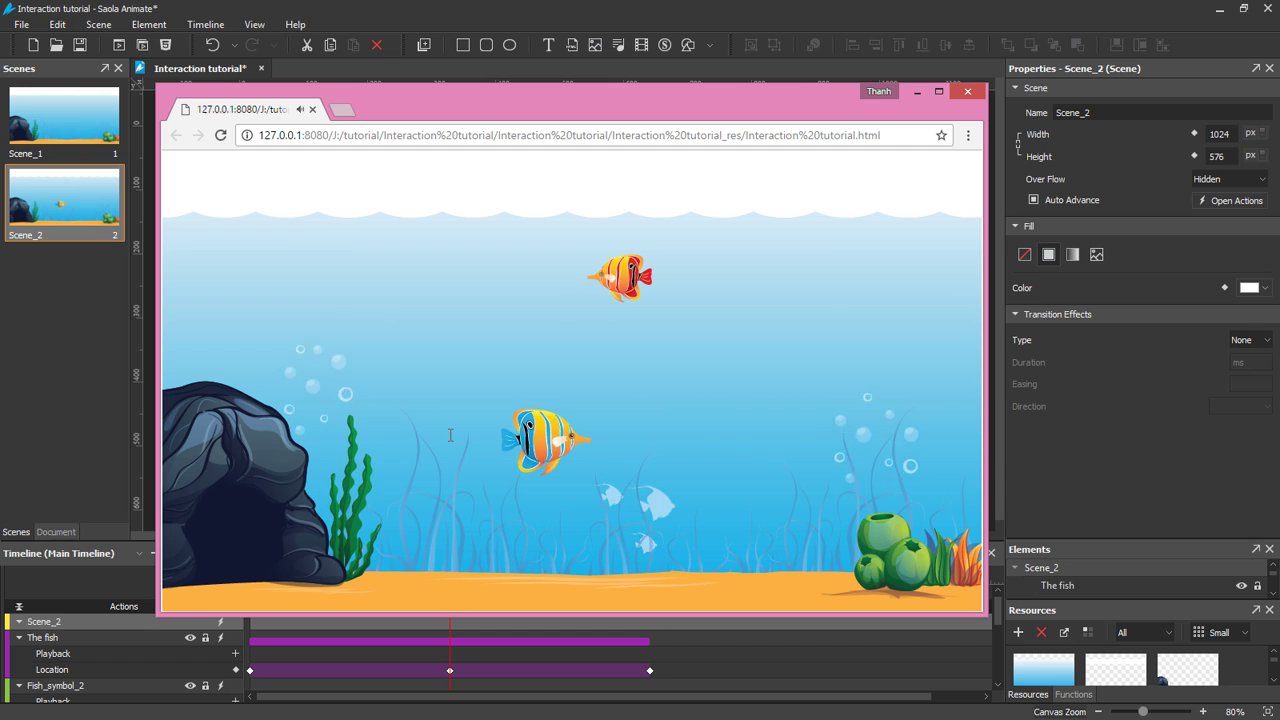
{"action": "left_click", "coordinate": [537, 454]}
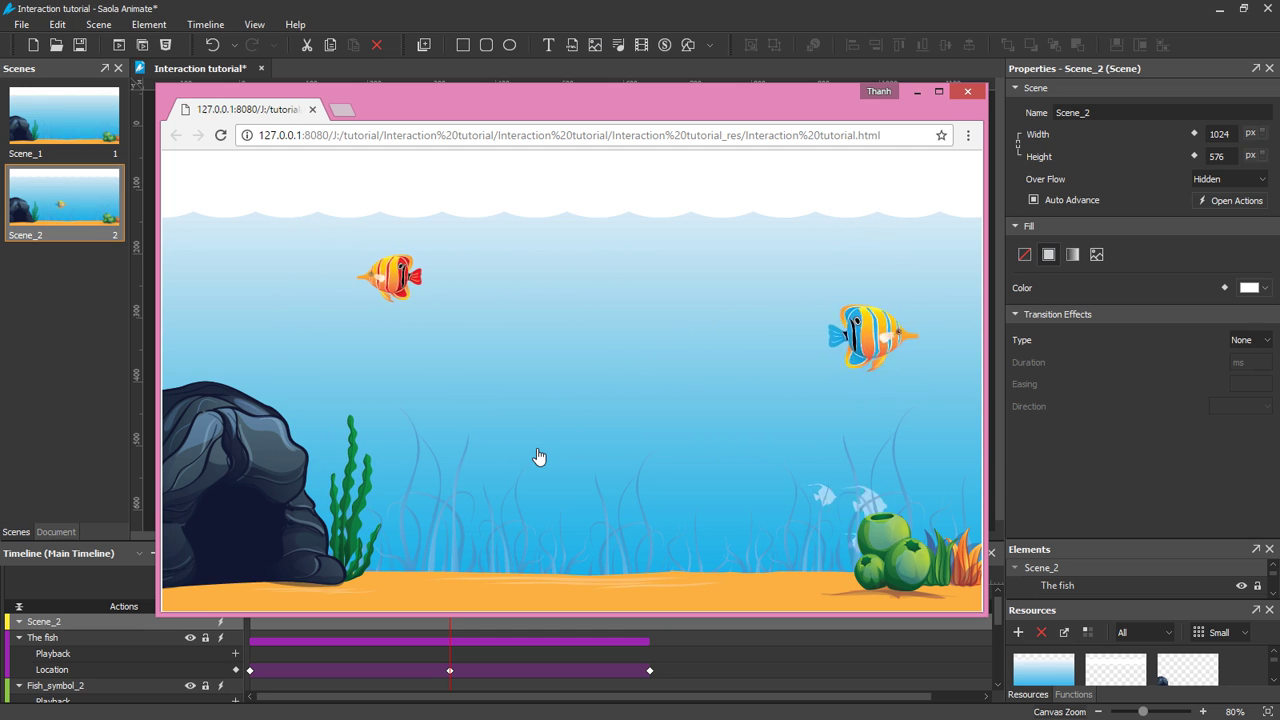